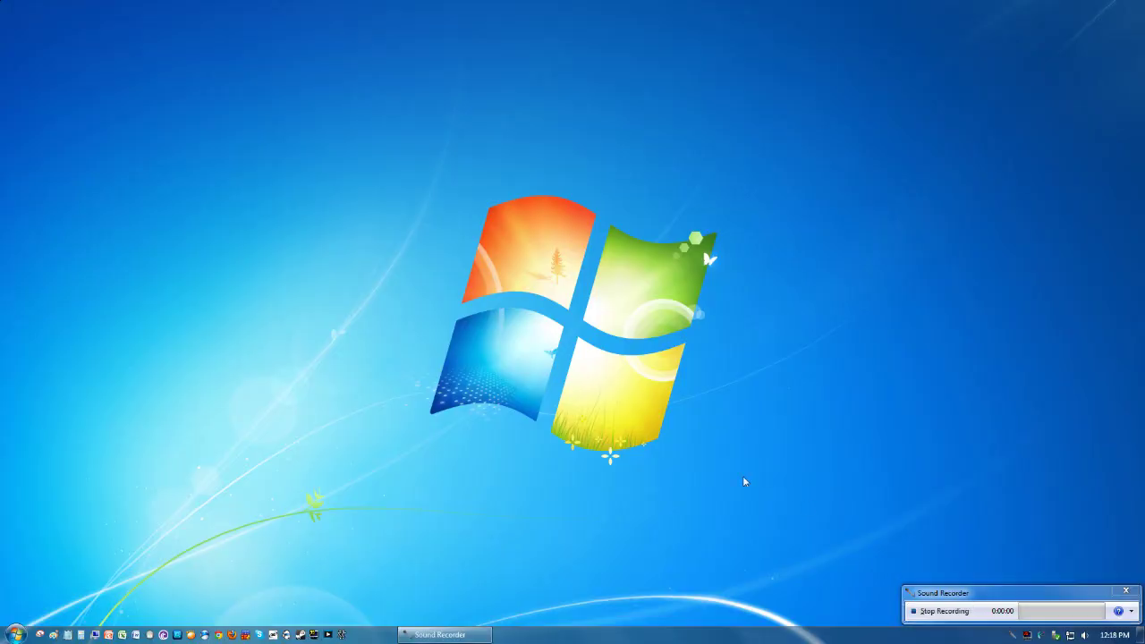
# Launch the browser, search Google for 'wasdkeyboards' and open the WASD Keyboards site
pyautogui.click(207, 636)
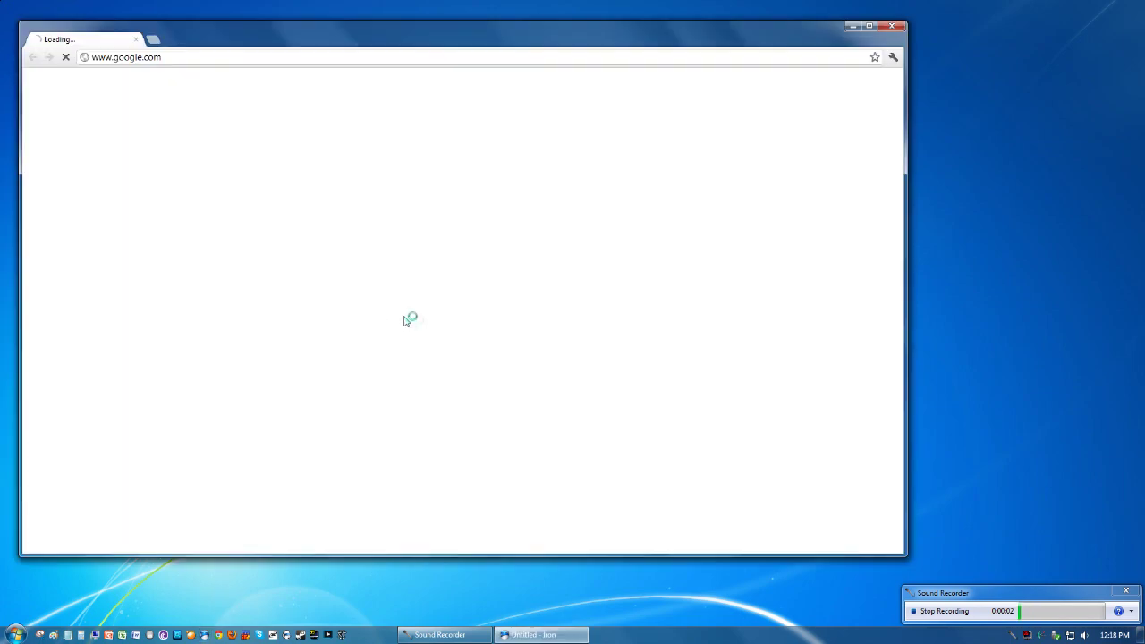
pyautogui.moveTo(416, 44); pyautogui.dragTo(490, 63)
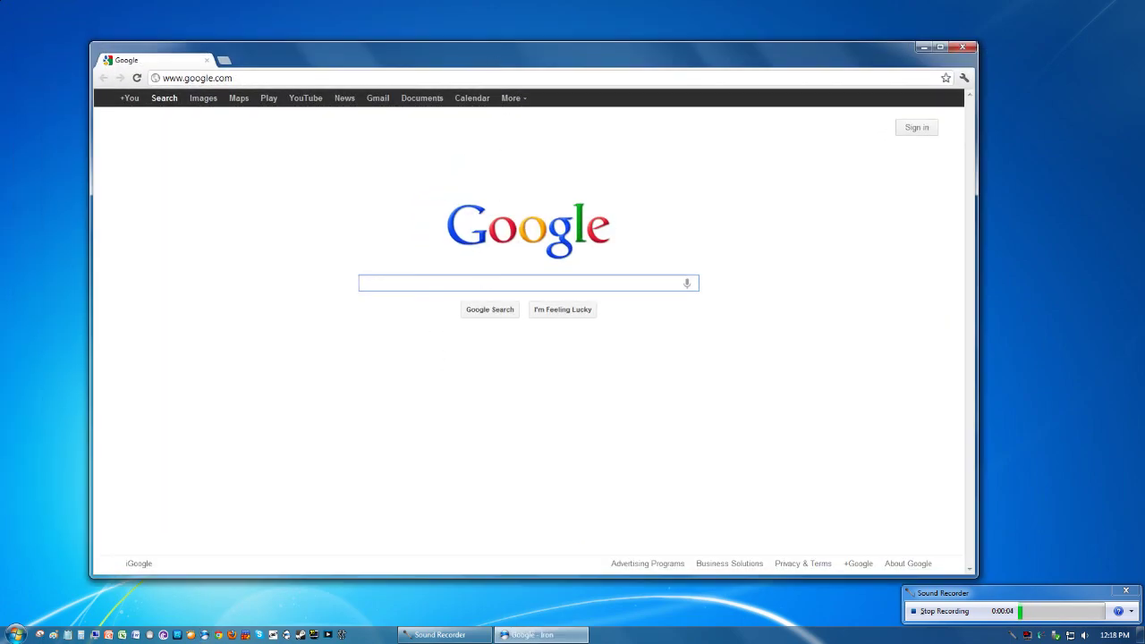
pyautogui.write('wasdkeyboards')
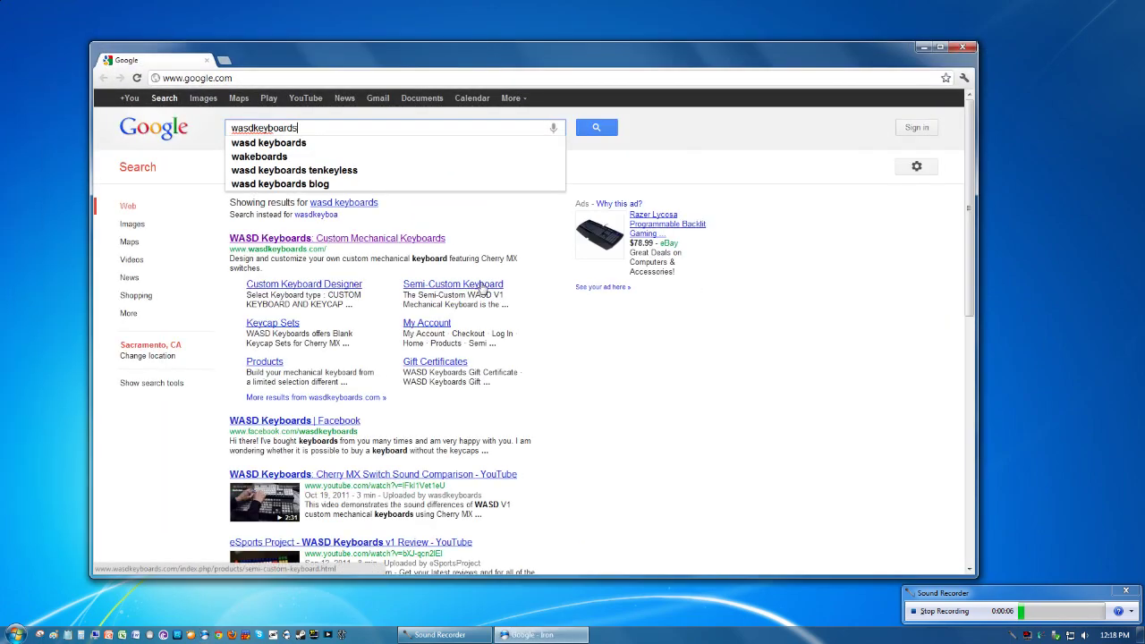
pyautogui.press('Return')
pyautogui.click(321, 209)
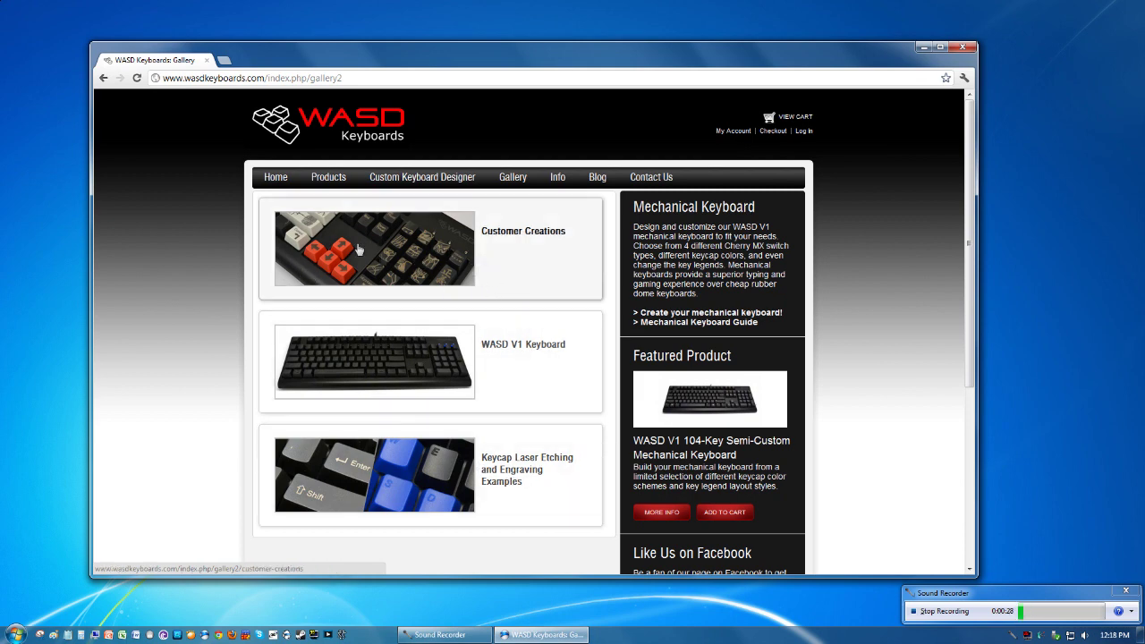
# Go to the Custom Keyboard Designer from the Products menu
pyautogui.moveTo(338, 186)
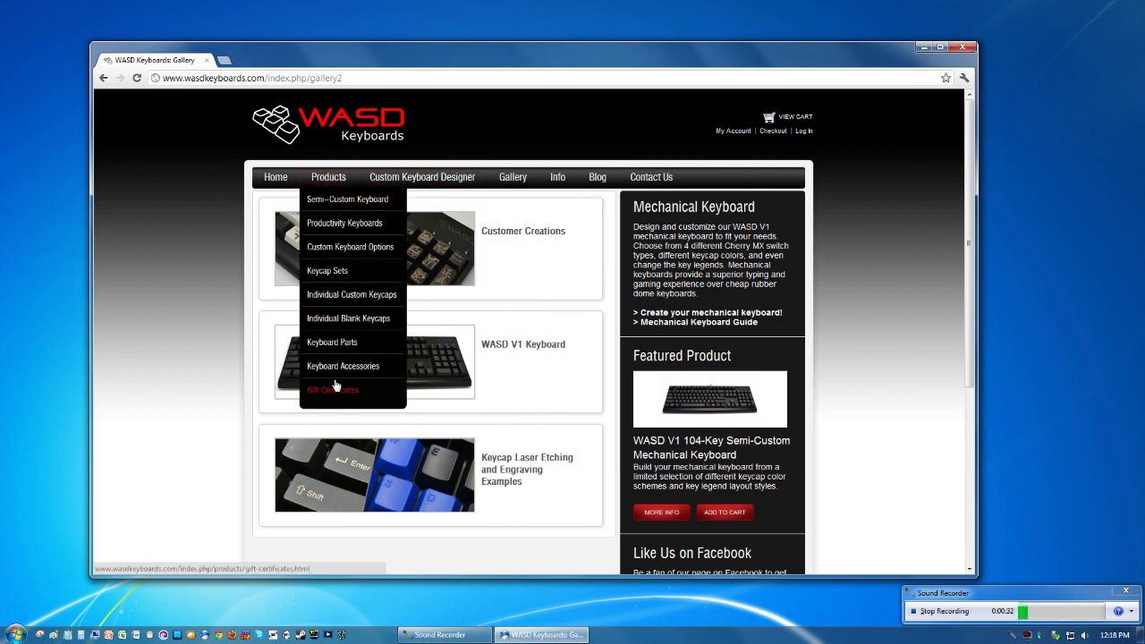
pyautogui.click(411, 183)
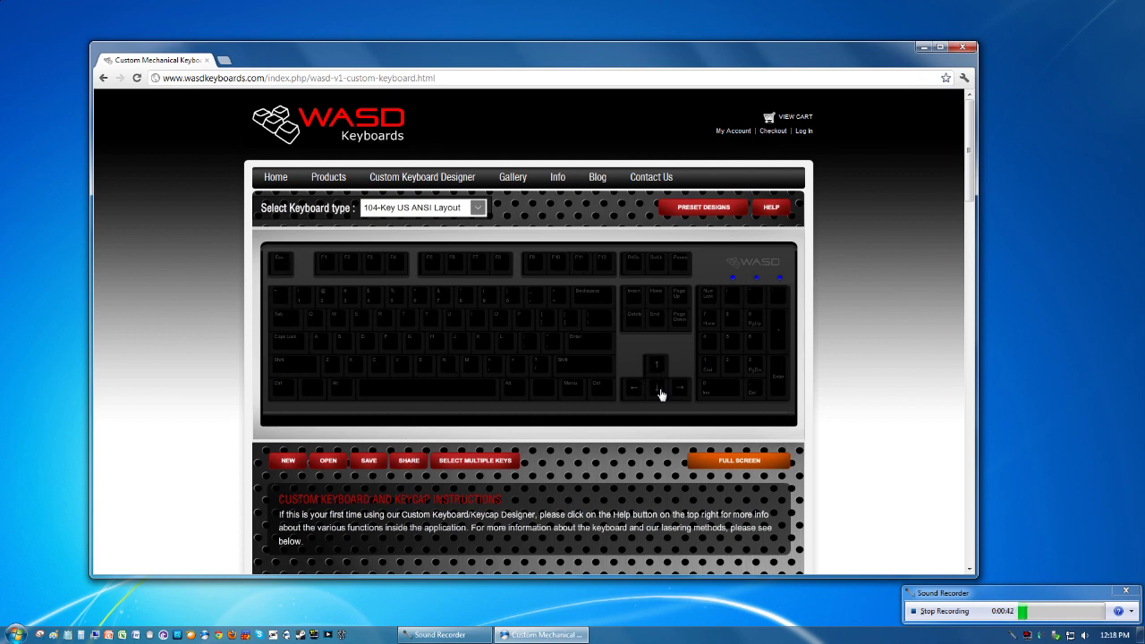
pyautogui.click(314, 319)
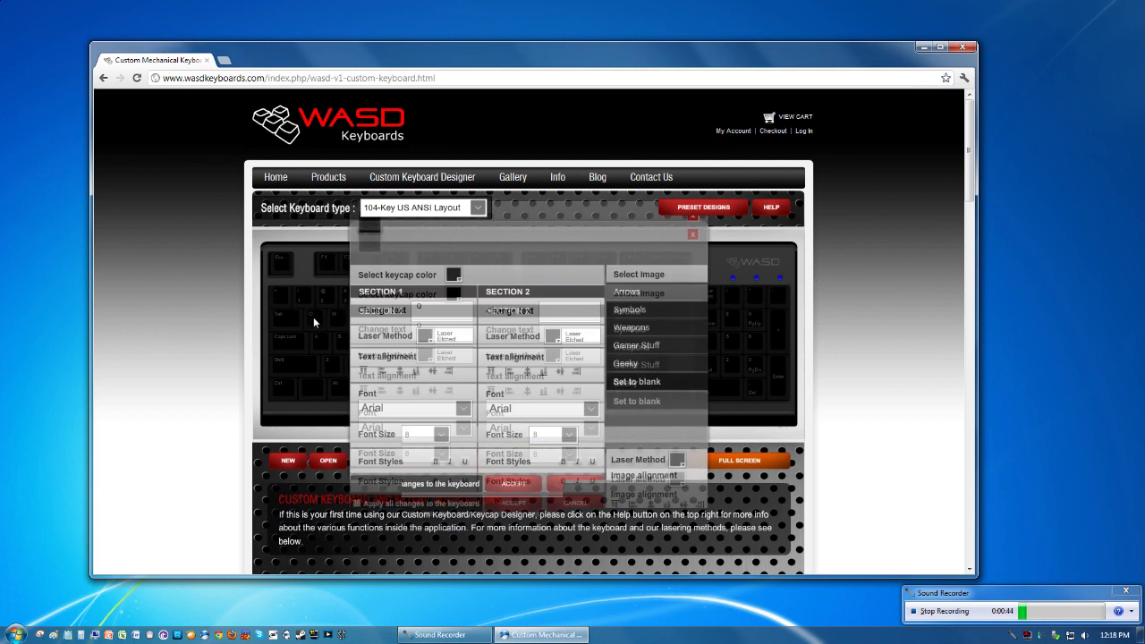
pyautogui.click(454, 313)
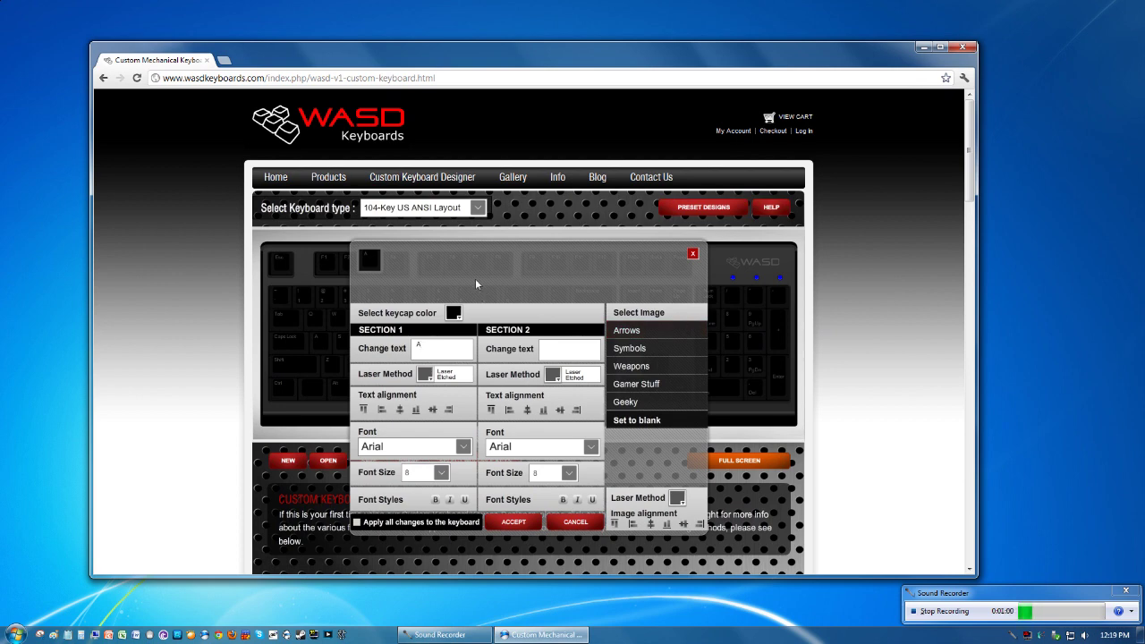
pyautogui.press('BackSpace')
pyautogui.click(455, 448)
pyautogui.moveTo(465, 481); pyautogui.dragTo(466, 495)
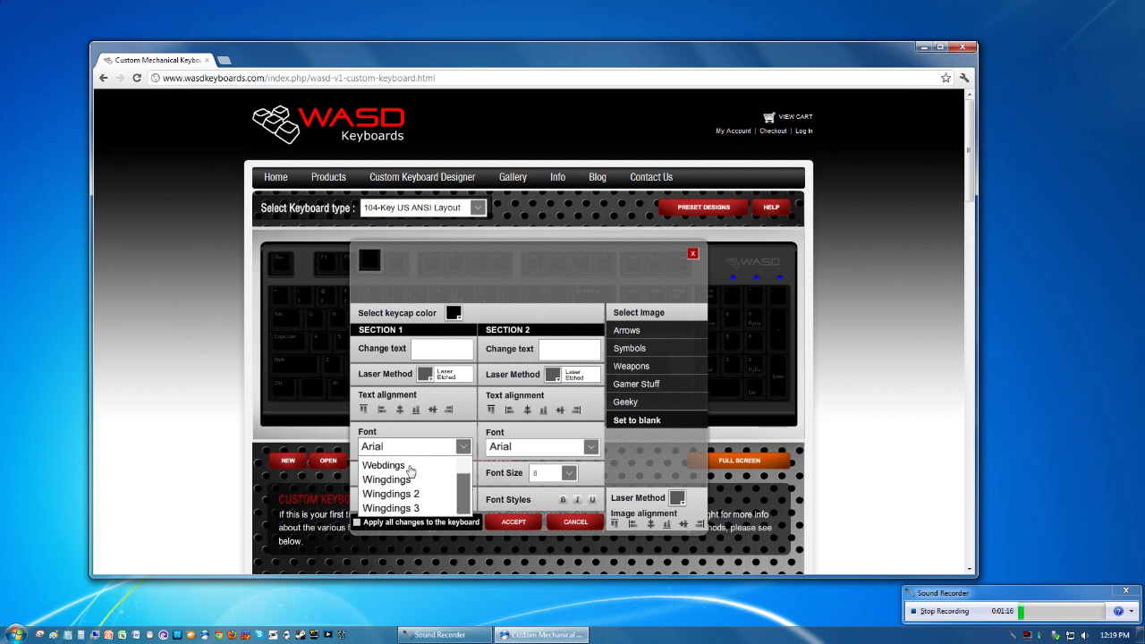
pyautogui.click(407, 494)
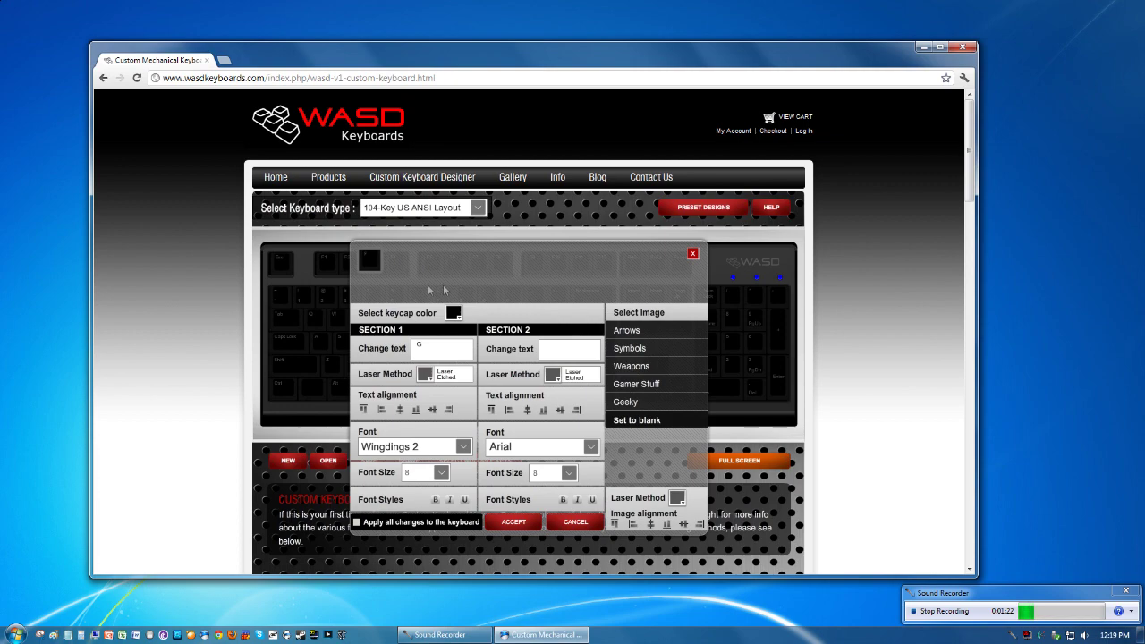
pyautogui.write('G')
pyautogui.click(693, 255)
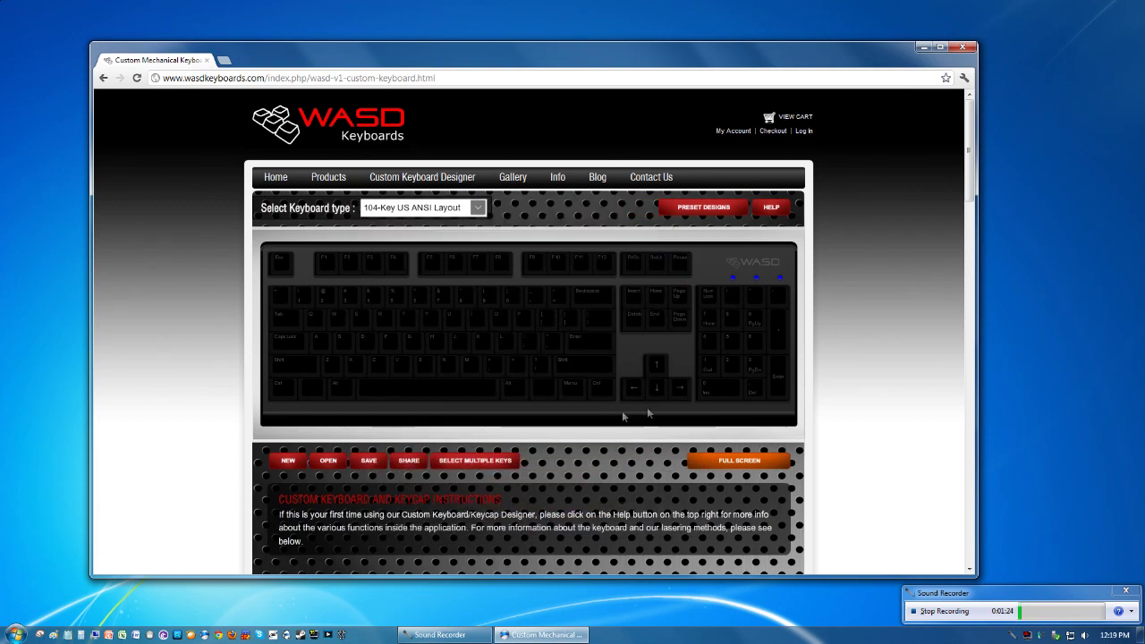
pyautogui.click(634, 395)
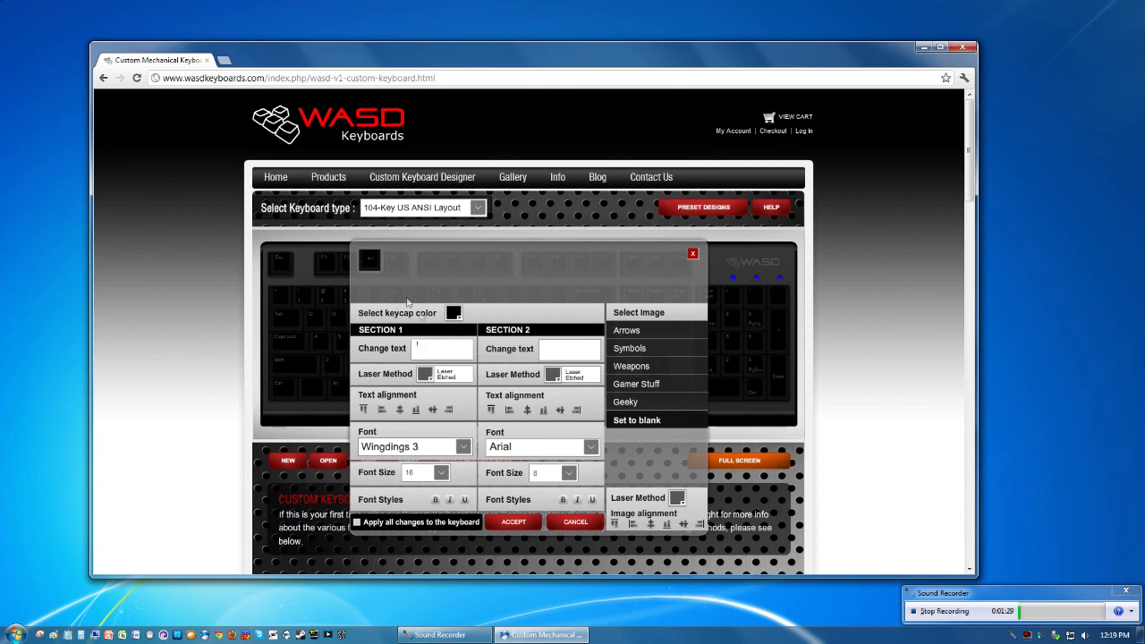
pyautogui.click(692, 254)
pyautogui.click(656, 367)
pyautogui.click(692, 254)
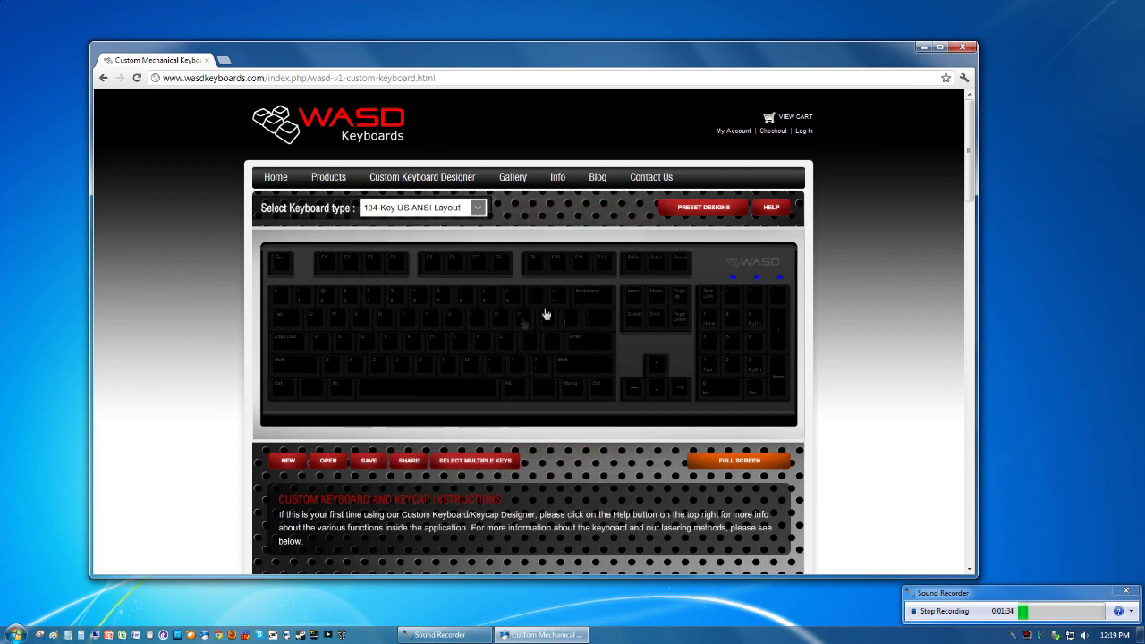
# Color the four selected diagonal keys' keycaps green
pyautogui.click(469, 463)
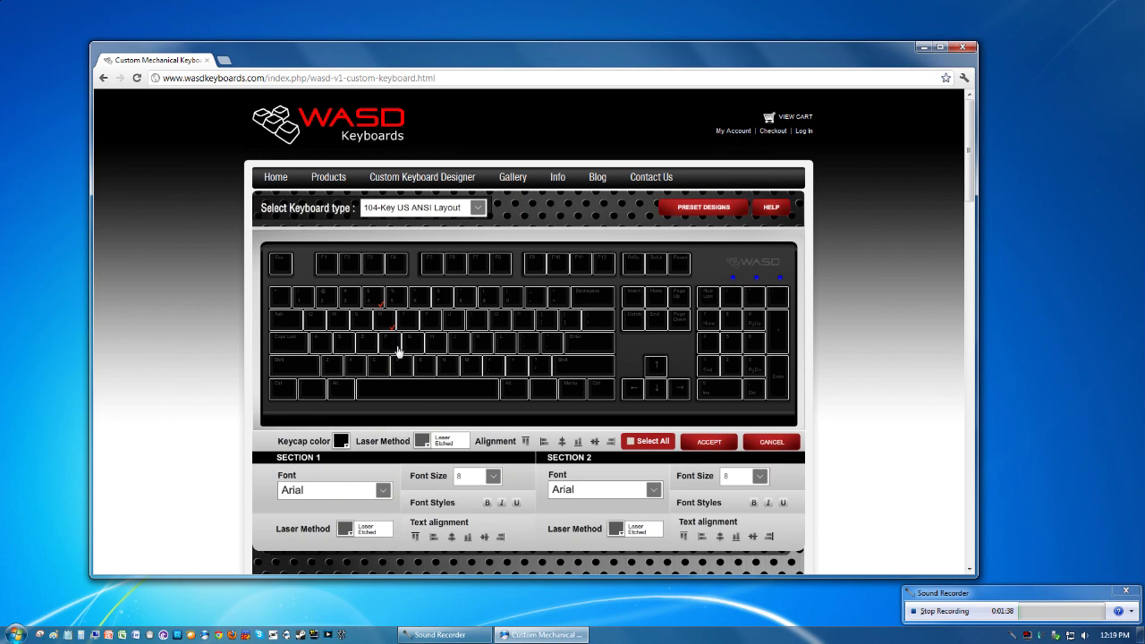
pyautogui.click(343, 442)
pyautogui.click(350, 463)
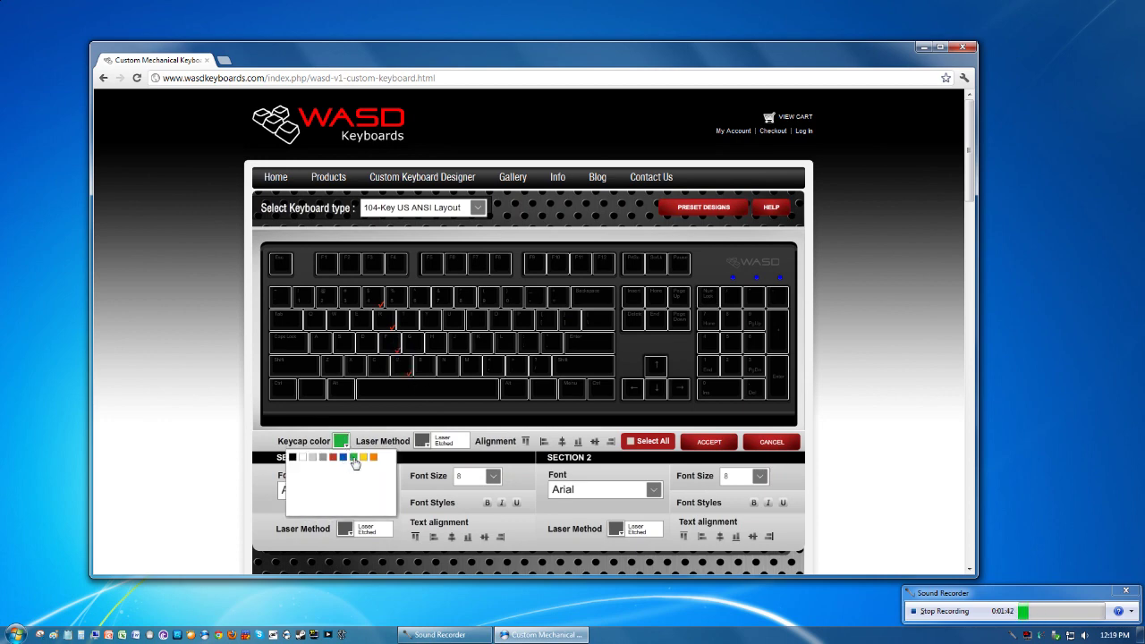
pyautogui.click(693, 443)
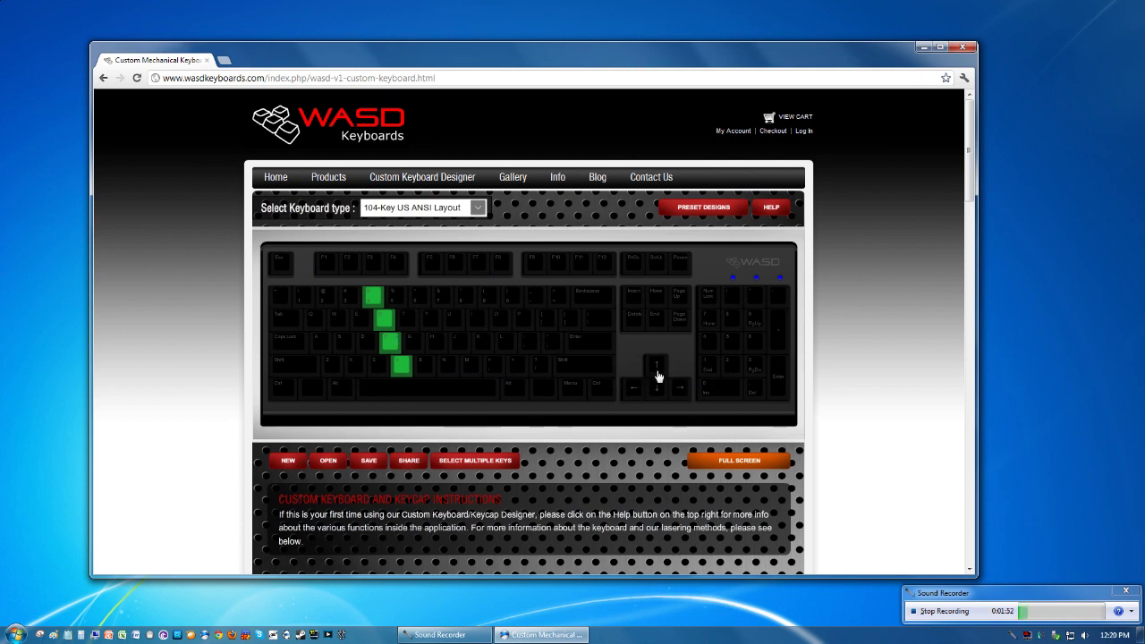
# Make the right Shift, up-arrow and left-arrow keycaps green as well
pyautogui.click(491, 460)
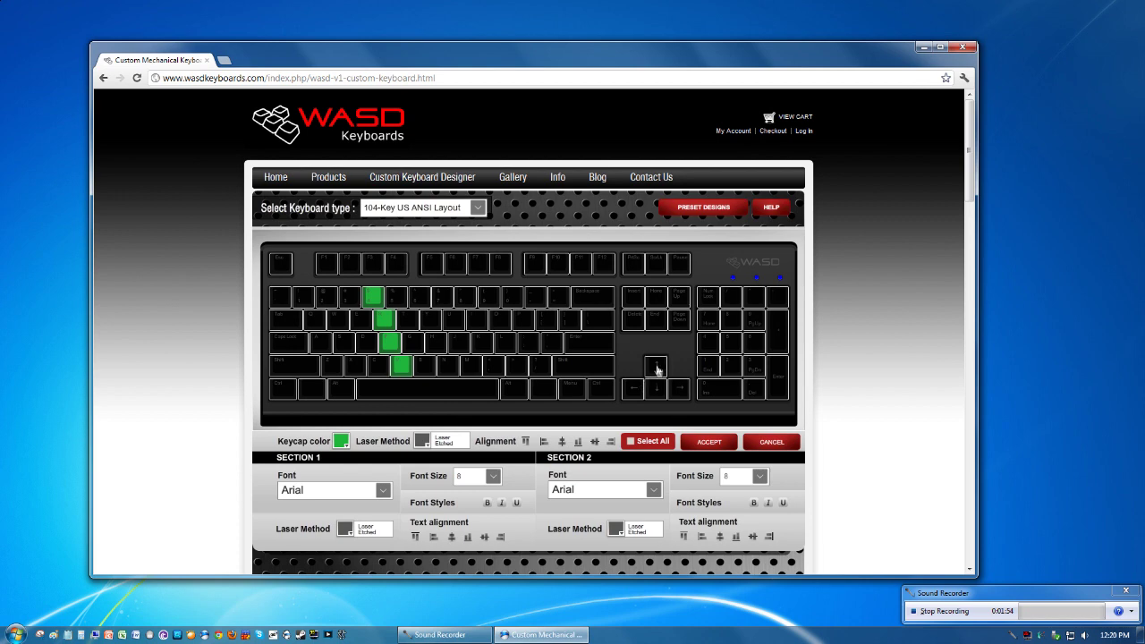
pyautogui.click(658, 369)
pyautogui.click(639, 391)
pyautogui.click(601, 374)
pyautogui.click(703, 442)
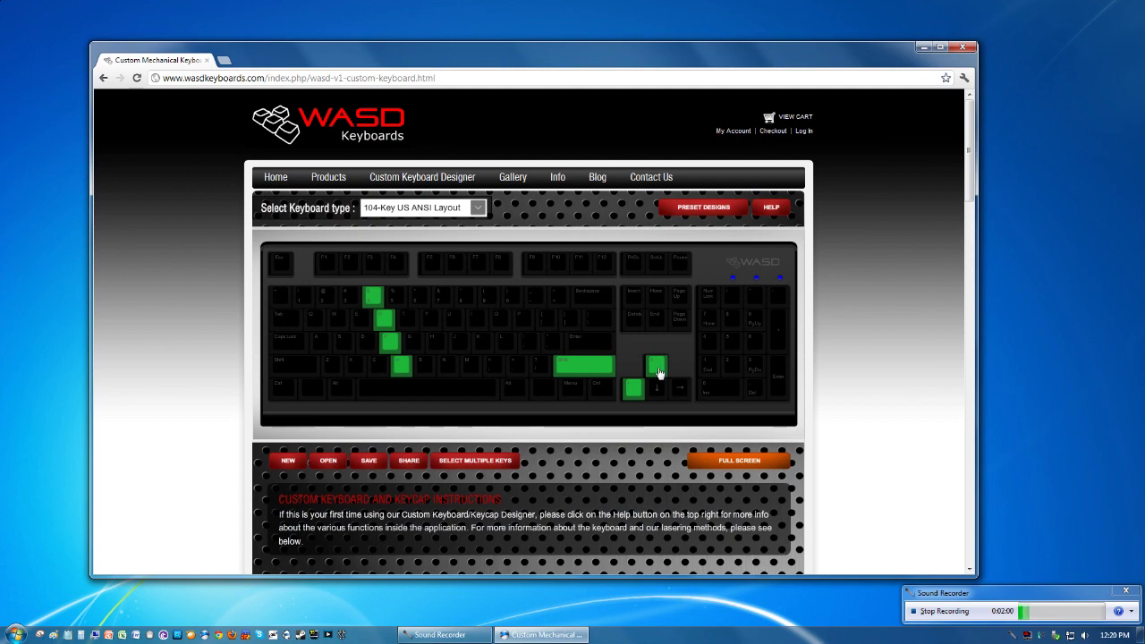
pyautogui.click(657, 366)
pyautogui.click(693, 254)
# Bring up the Send to a friend form, select the keyboard share URL, then close the form
pyautogui.scroll(-1, 650, 350)
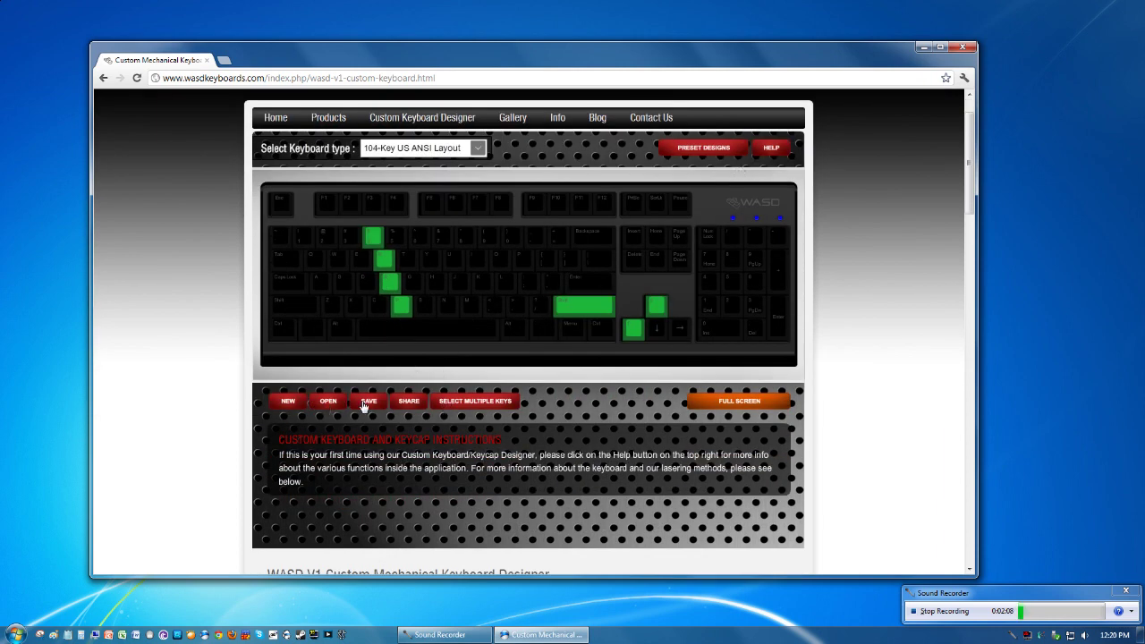
pyautogui.click(409, 405)
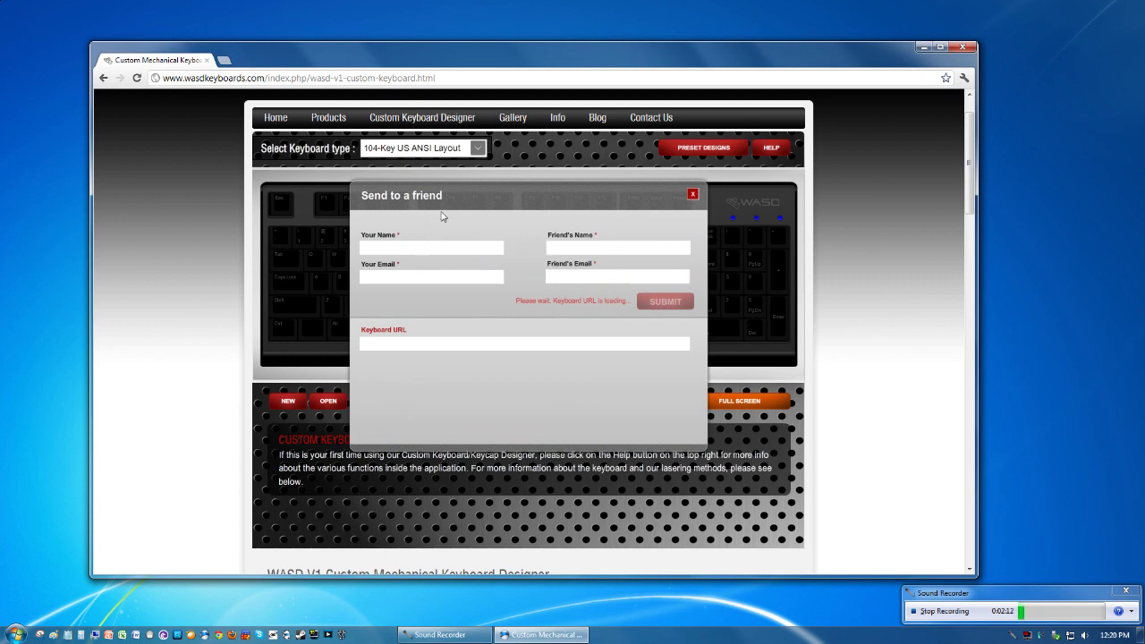
pyautogui.moveTo(362, 344); pyautogui.dragTo(687, 343)
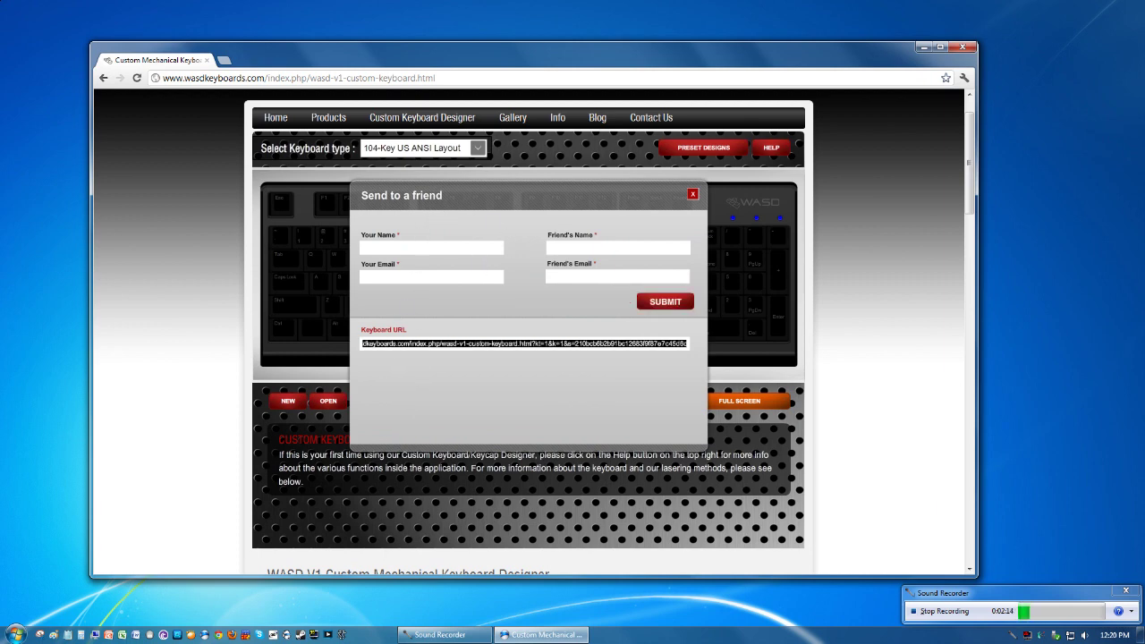
pyautogui.click(711, 221)
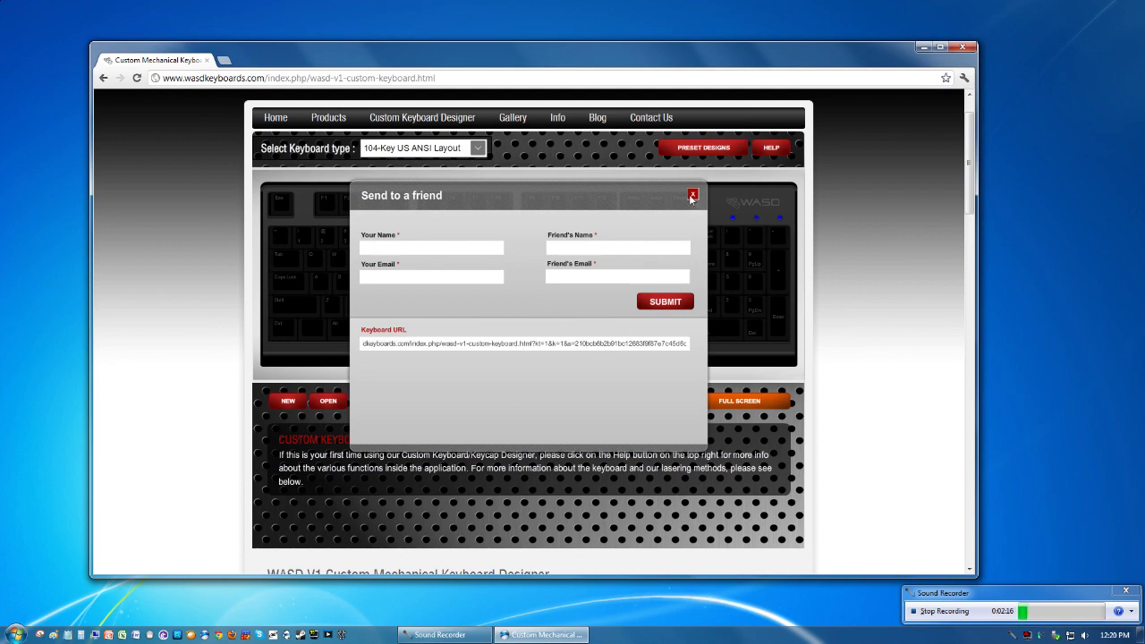
pyautogui.click(692, 195)
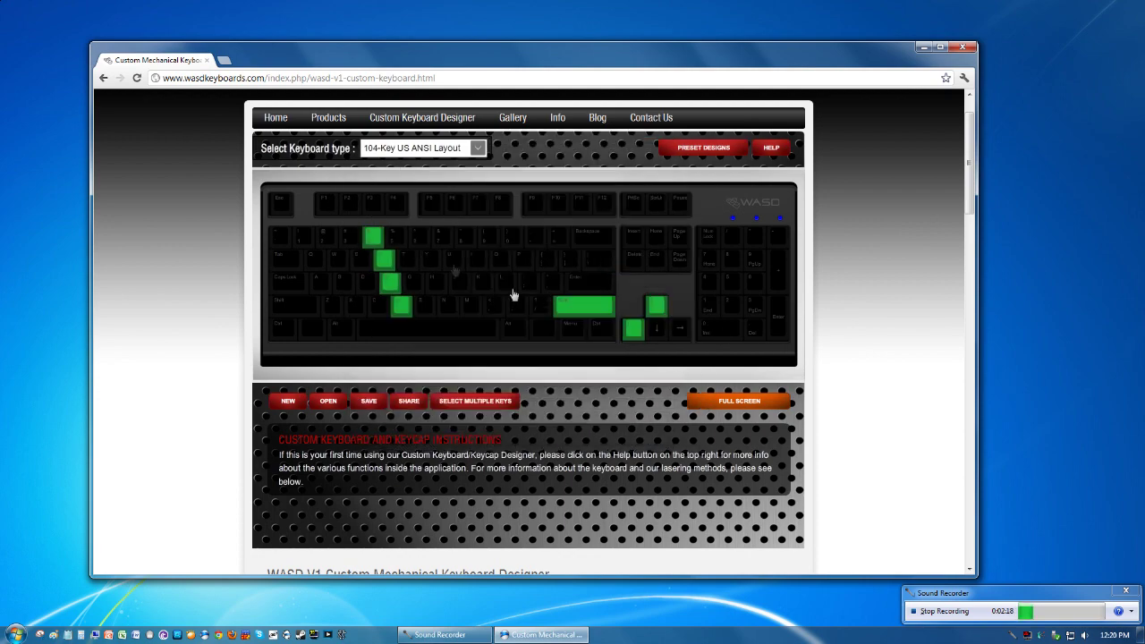
# Choose Keyboard as Product Type, leaving Switch Type and O-Ring dampener unselected
pyautogui.scroll(-5, 483, 322)
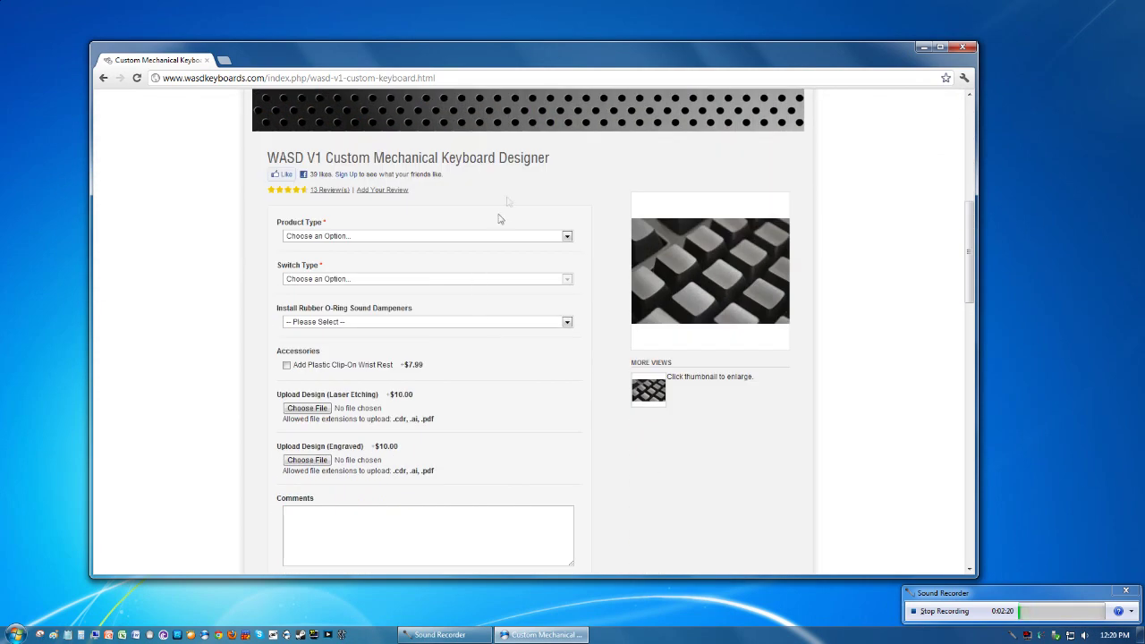
pyautogui.scroll(-1, 583, 189)
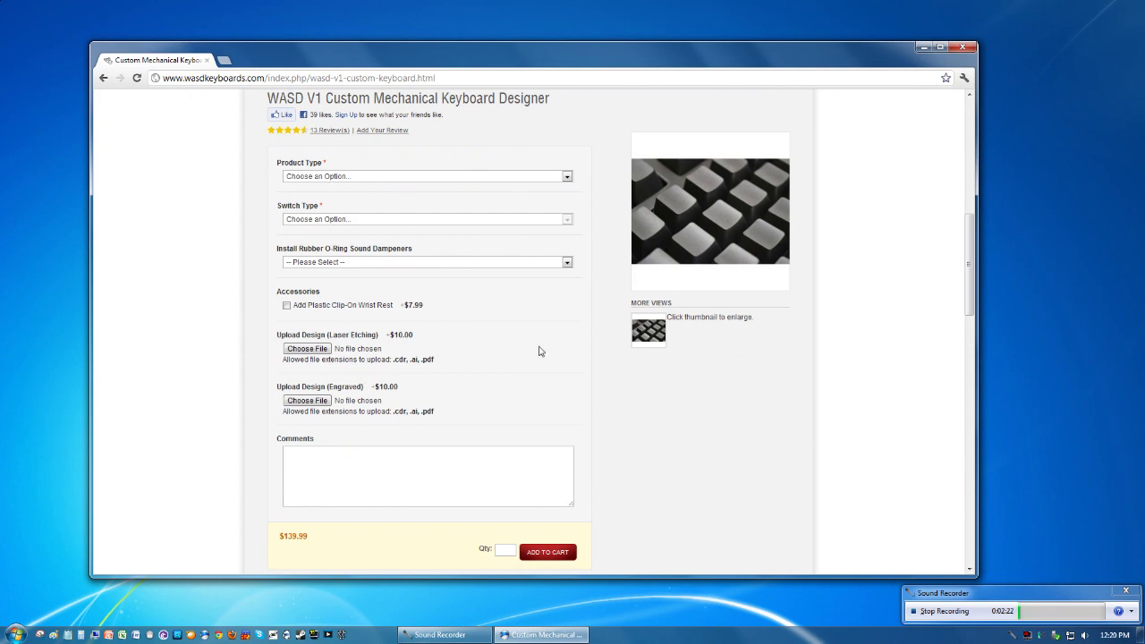
pyautogui.scroll(1, 539, 352)
pyautogui.click(420, 237)
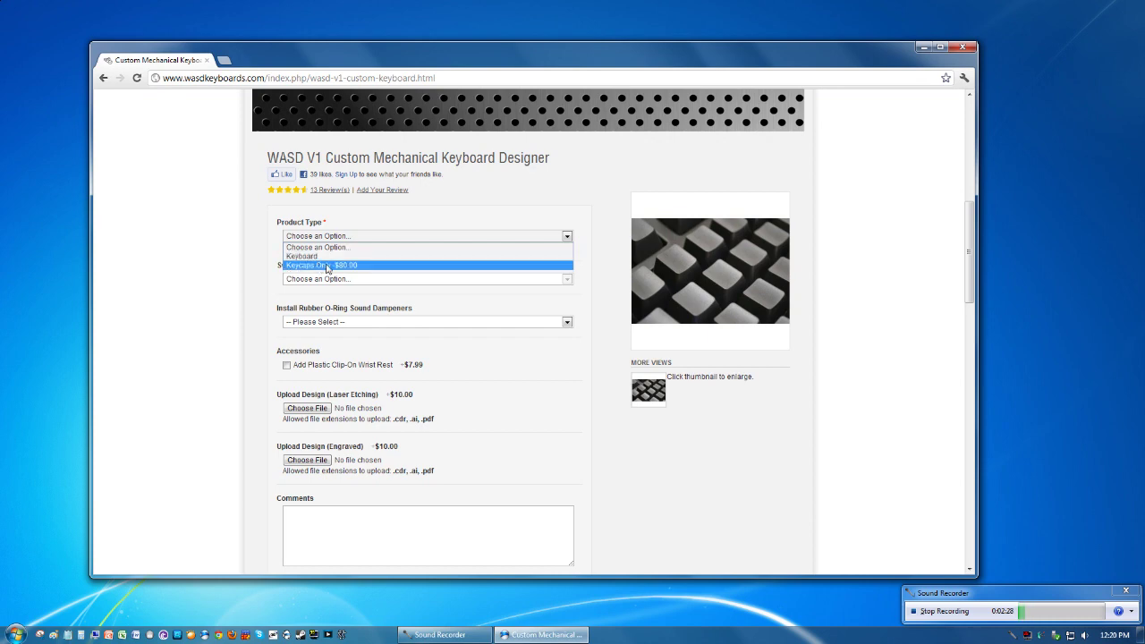
pyautogui.click(381, 246)
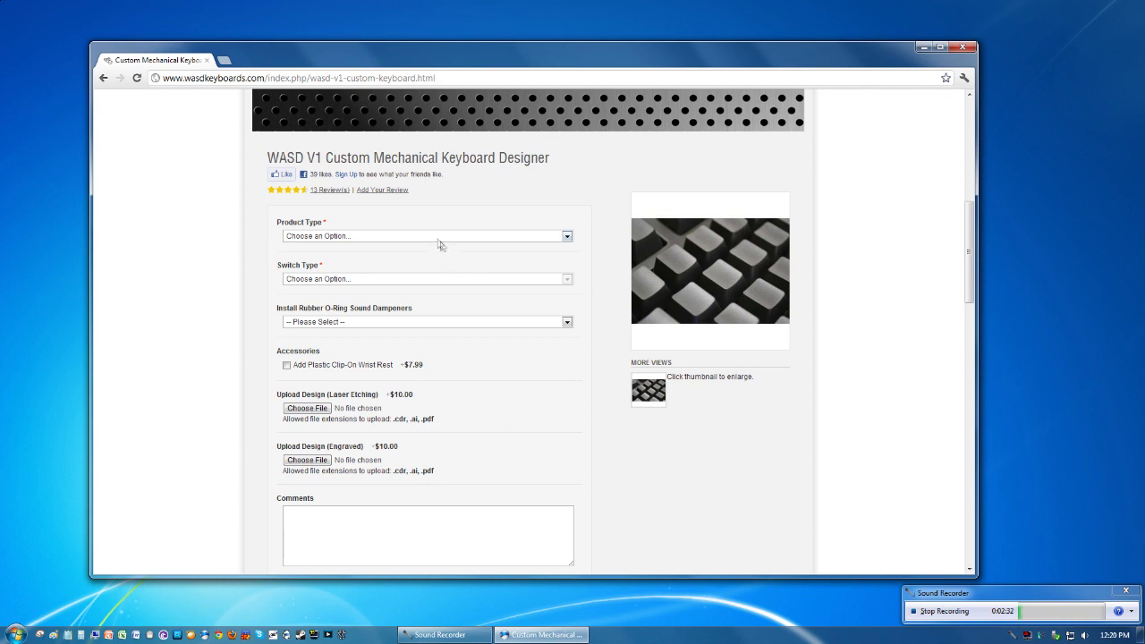
pyautogui.click(398, 238)
pyautogui.click(384, 249)
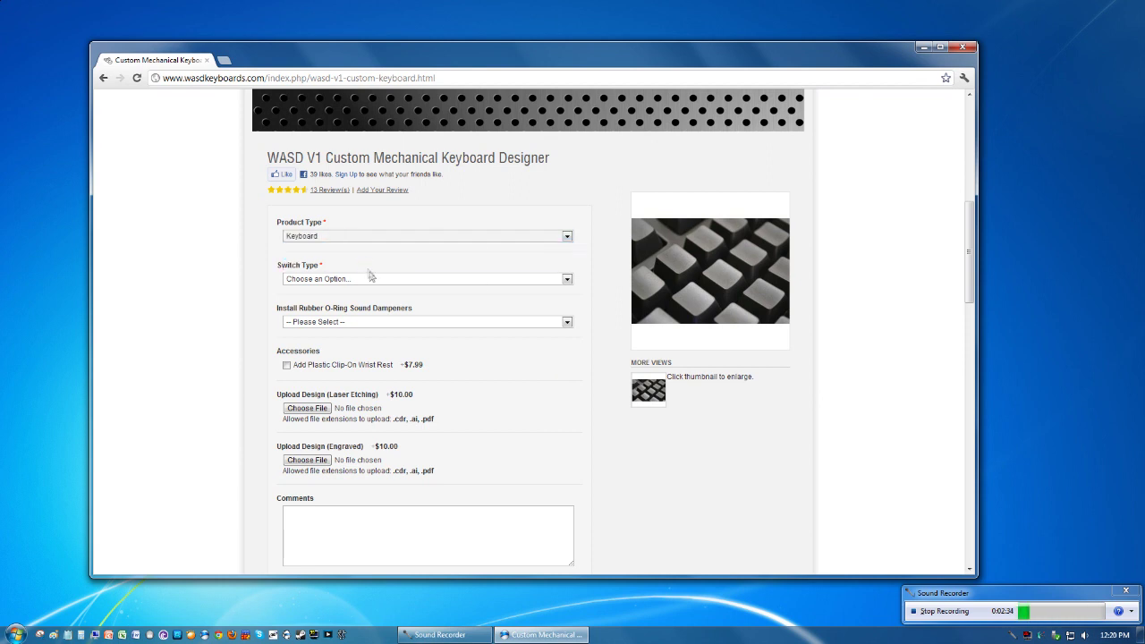
pyautogui.click(379, 279)
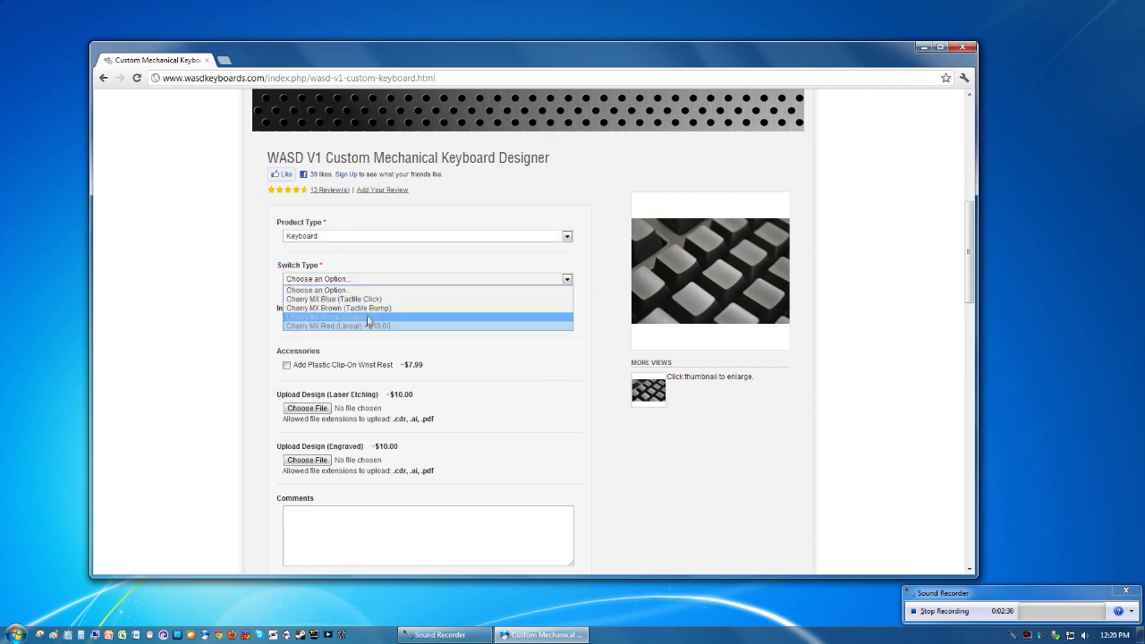
pyautogui.click(192, 284)
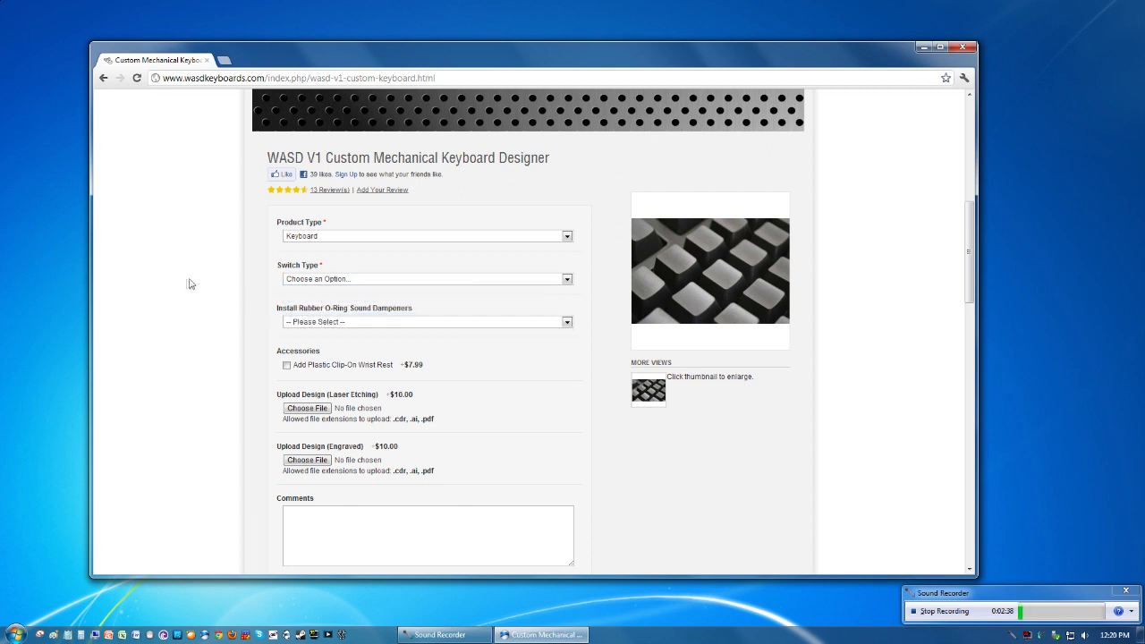
pyautogui.click(354, 323)
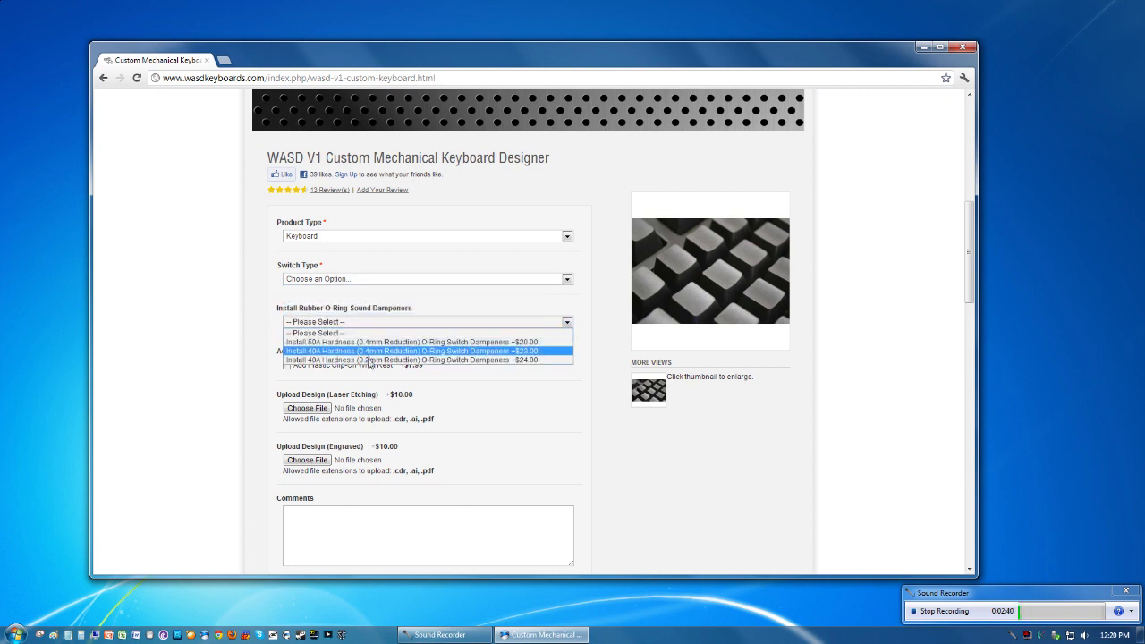
pyautogui.click(390, 333)
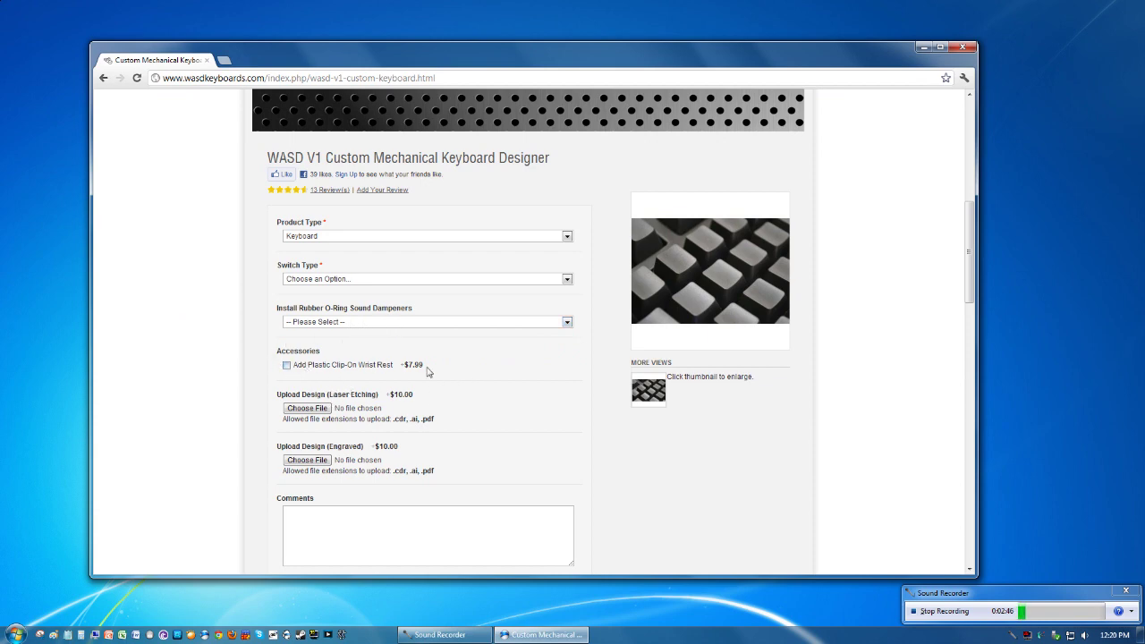
# Highlight the +$10.00 laser etching fee in the printing options several times
pyautogui.scroll(-1, 428, 371)
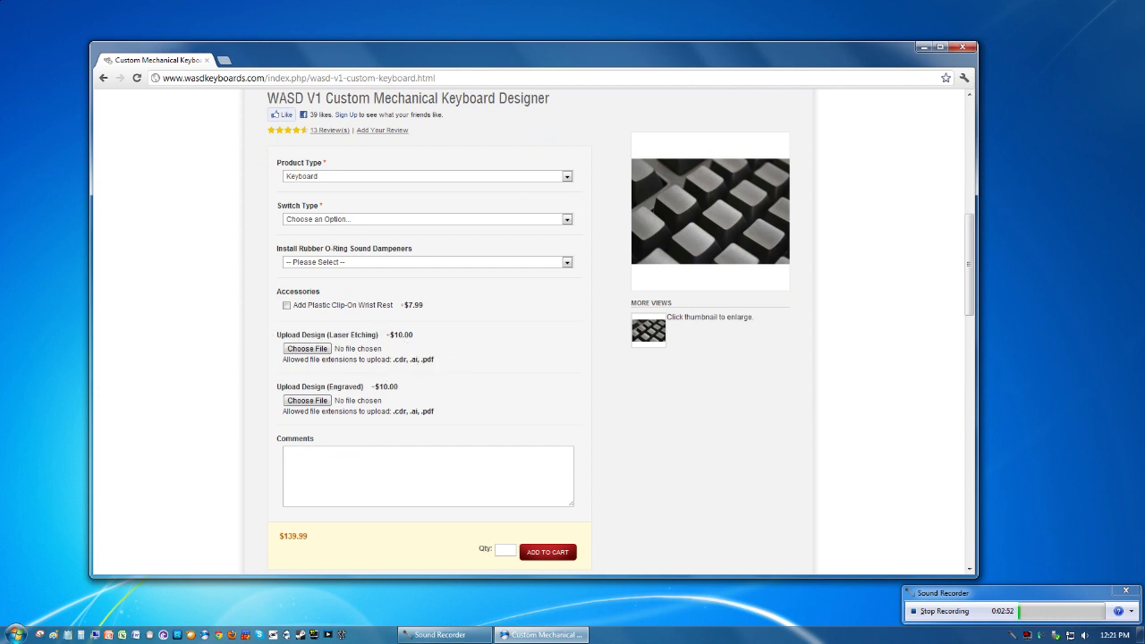
pyautogui.doubleClick(399, 335)
pyautogui.click(432, 339)
pyautogui.doubleClick(399, 334)
pyautogui.click(436, 340)
pyautogui.doubleClick(426, 338)
pyautogui.click(424, 338)
pyautogui.doubleClick(401, 334)
pyautogui.click(423, 339)
# Scroll through Details, the keycap chart and Overview/Specifications, then back up to the green-keyed layout
pyautogui.scroll(-2, 217, 365)
pyautogui.scroll(2, 216, 365)
pyautogui.scroll(-6, 608, 402)
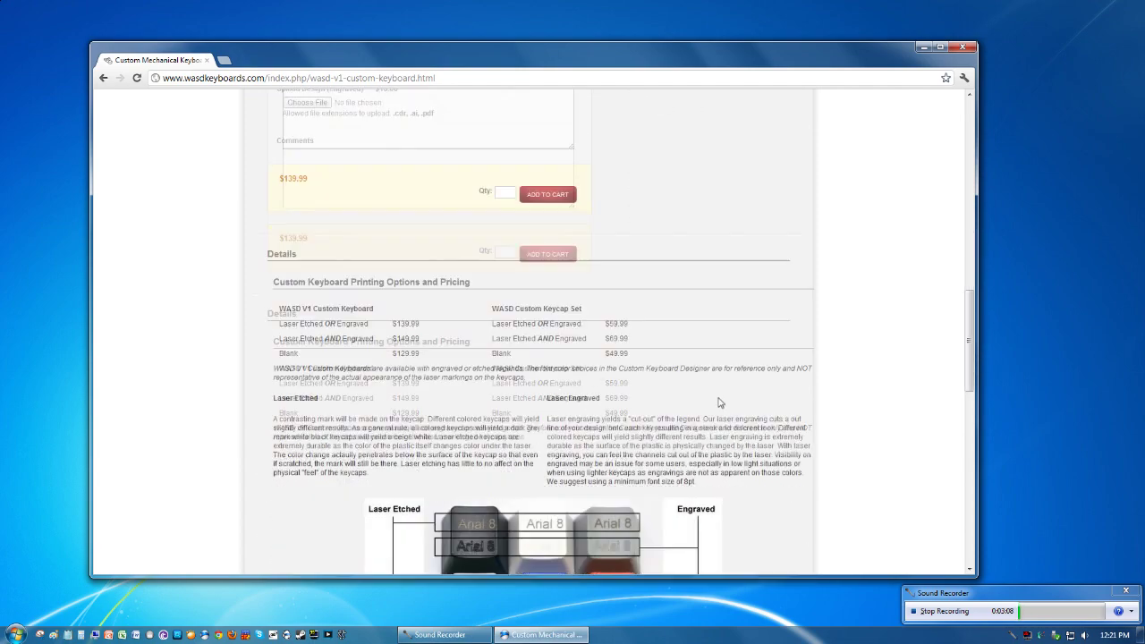
pyautogui.scroll(-5, 711, 401)
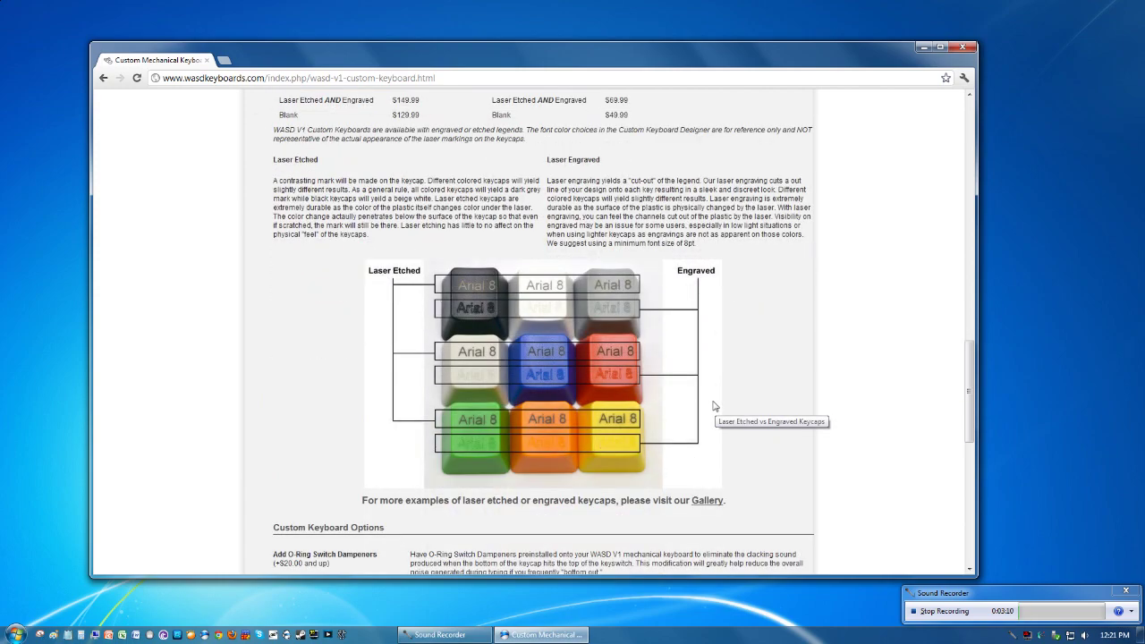
pyautogui.scroll(3, 706, 400)
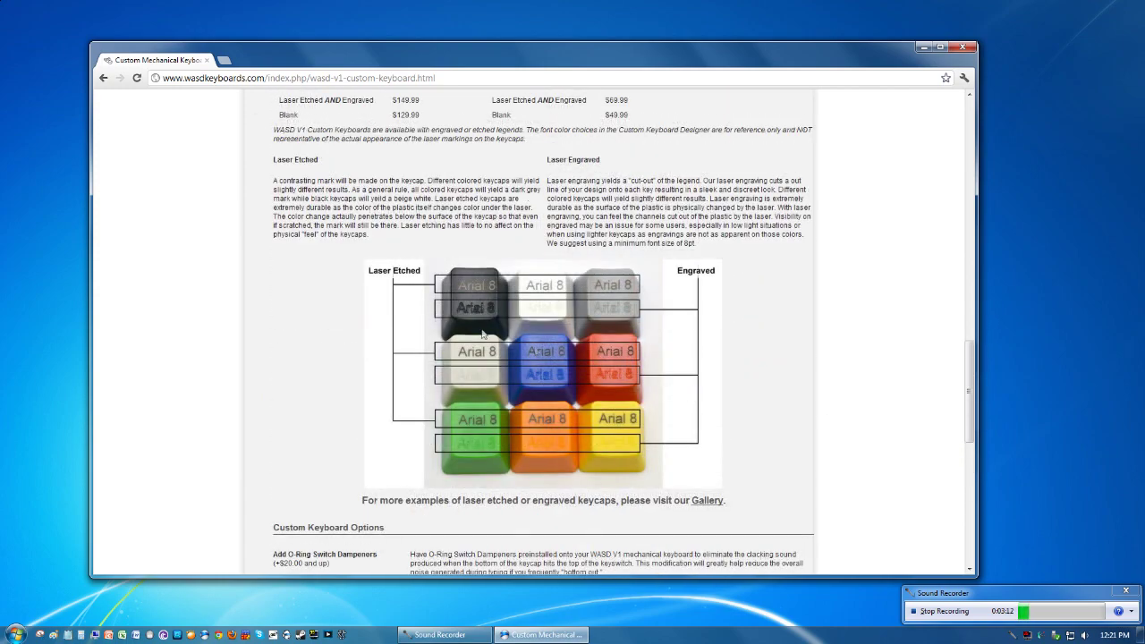
pyautogui.scroll(1, 777, 385)
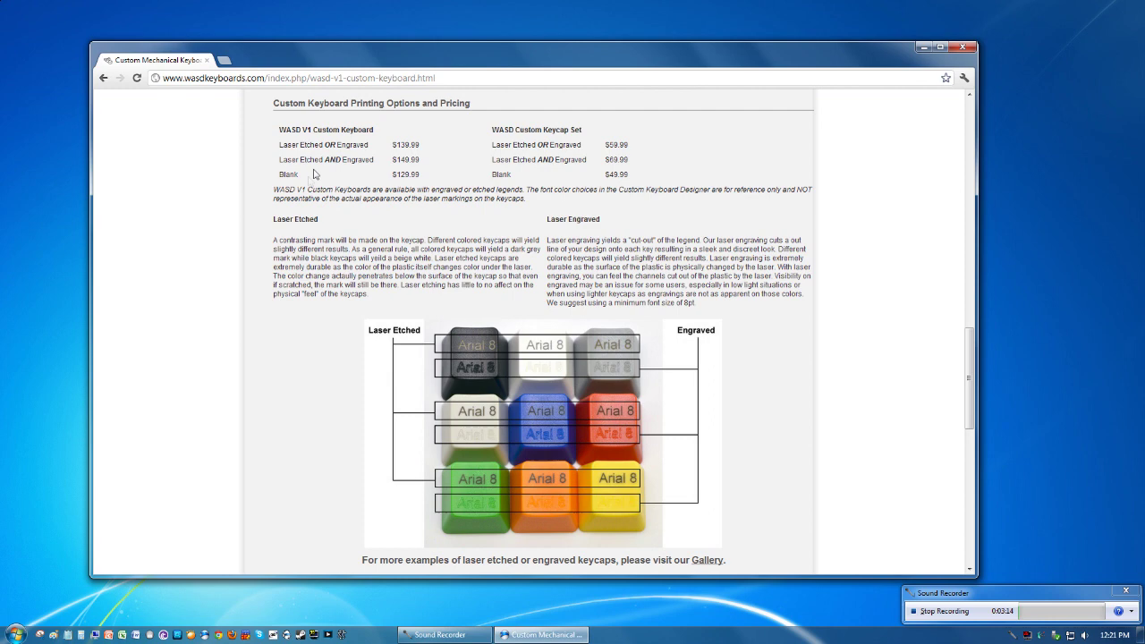
pyautogui.scroll(-1, 735, 313)
pyautogui.scroll(-1, 706, 304)
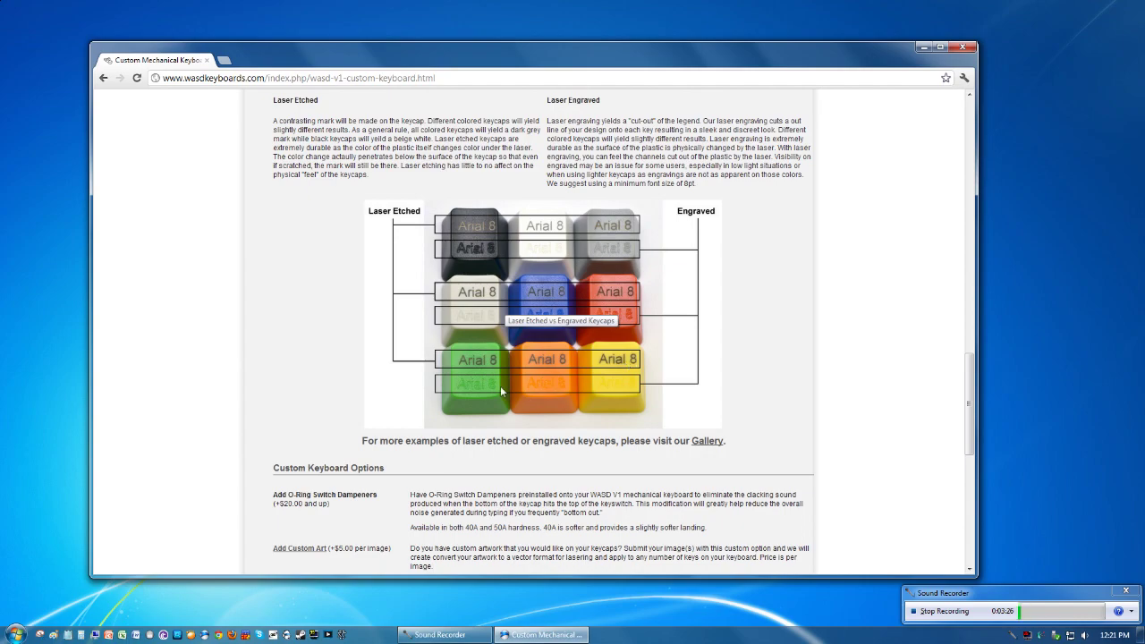
pyautogui.scroll(-5, 634, 388)
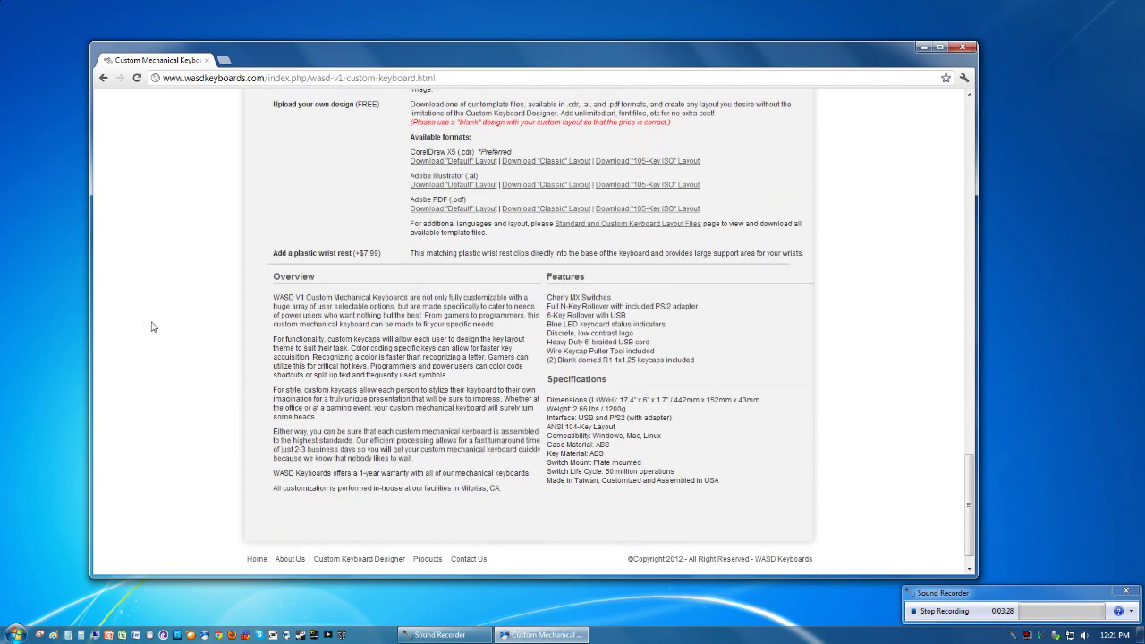
pyautogui.moveTo(247, 283); pyautogui.dragTo(729, 515)
pyautogui.click(729, 514)
pyautogui.scroll(6, 659, 486)
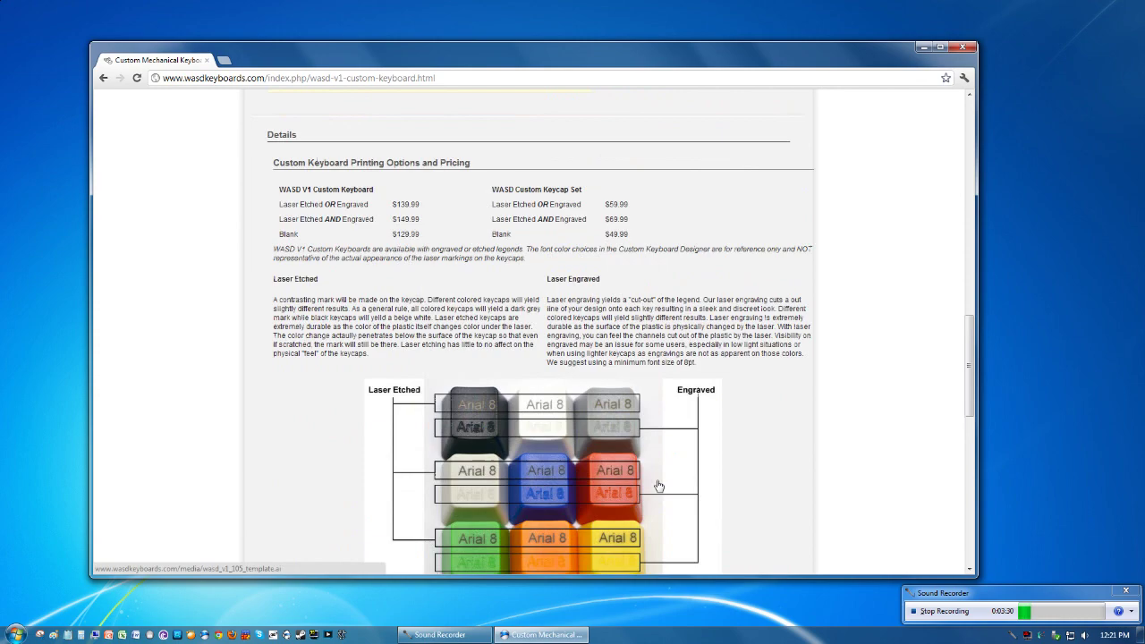
pyautogui.scroll(10, 658, 485)
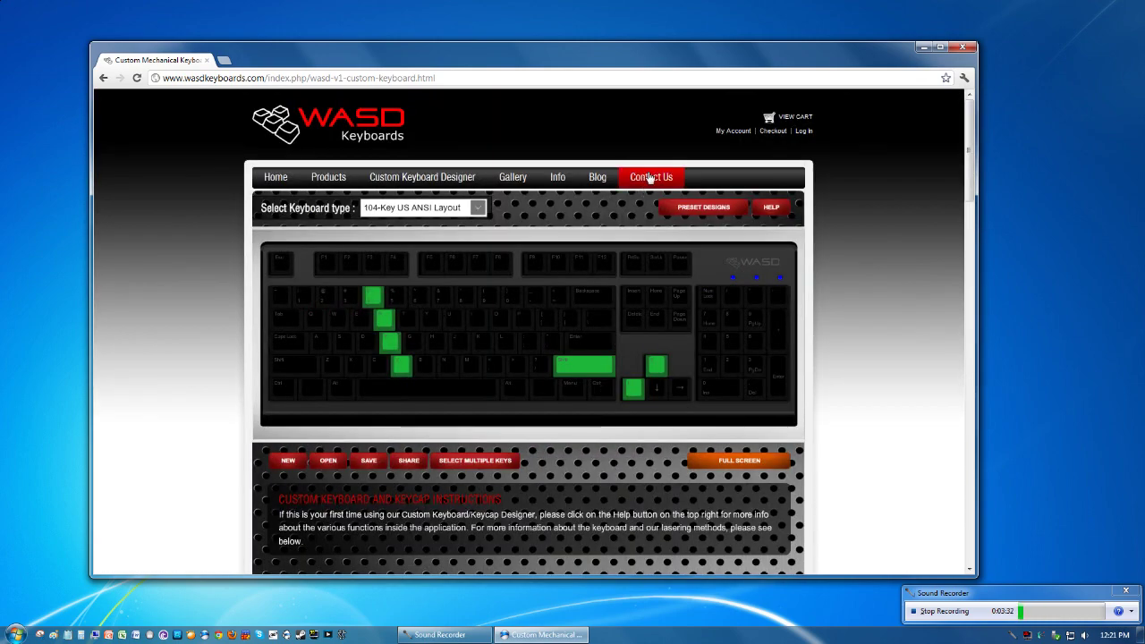